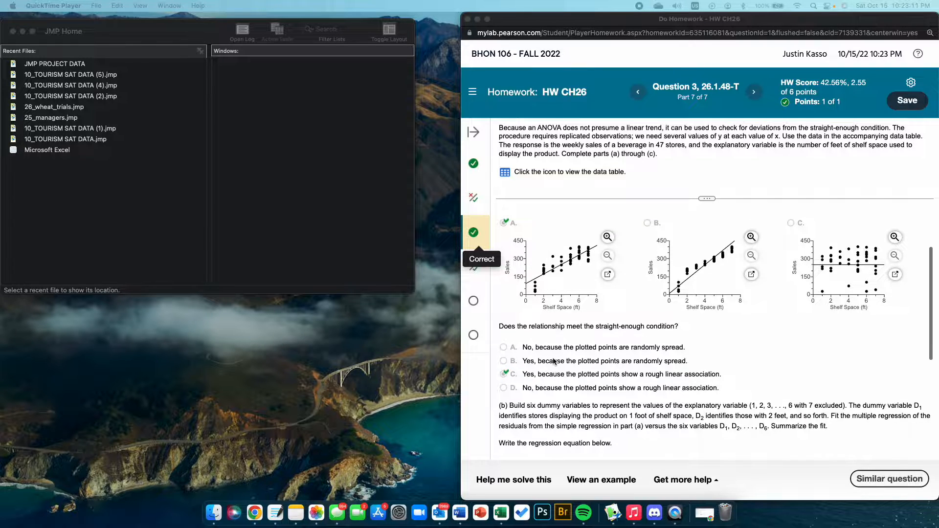
{"action": "scroll", "coordinate": [557, 406], "scroll_direction": "down", "scroll_amount": 3}
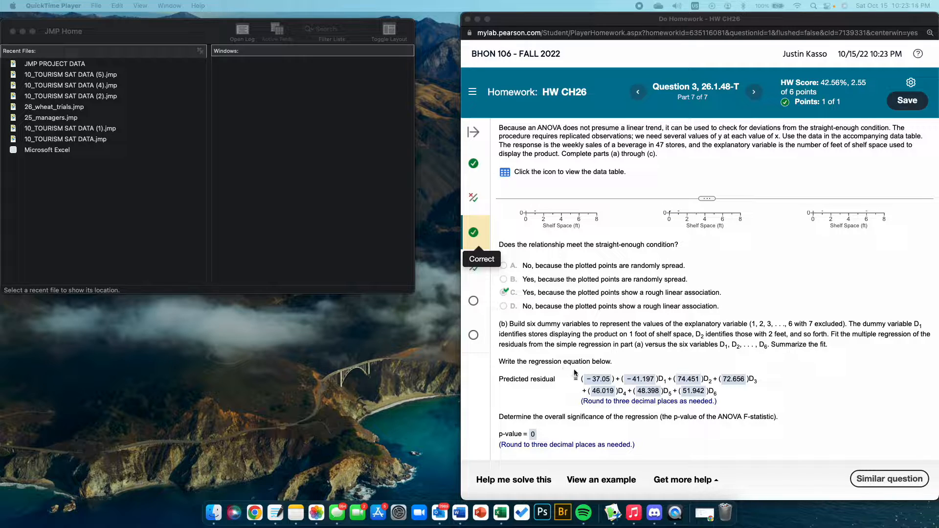
Step: Open the homework question's Sales versus Shelf Space data table and copy its tab-delimited data to the clipboard
{"action": "scroll", "coordinate": [587, 380], "scroll_direction": "down", "scroll_amount": 2}
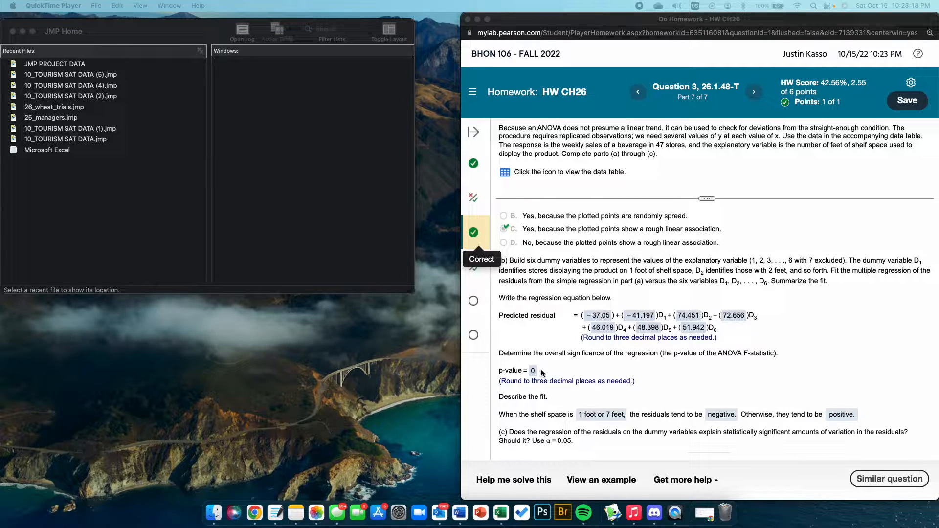
{"action": "scroll", "coordinate": [542, 373], "scroll_direction": "down", "scroll_amount": 2}
{"action": "scroll", "coordinate": [551, 430], "scroll_direction": "up", "scroll_amount": 10}
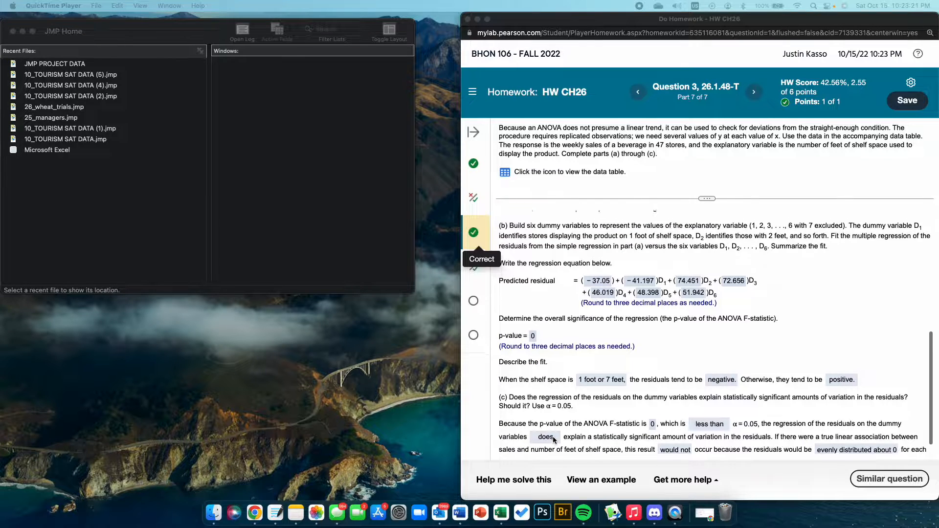
{"action": "left_click", "coordinate": [503, 173]}
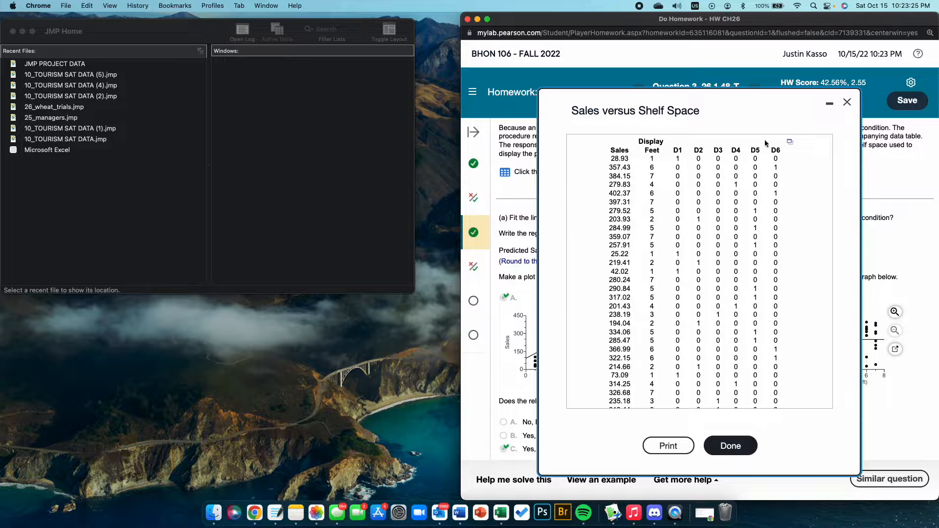
{"action": "left_click", "coordinate": [790, 141]}
{"action": "left_click", "coordinate": [803, 163]}
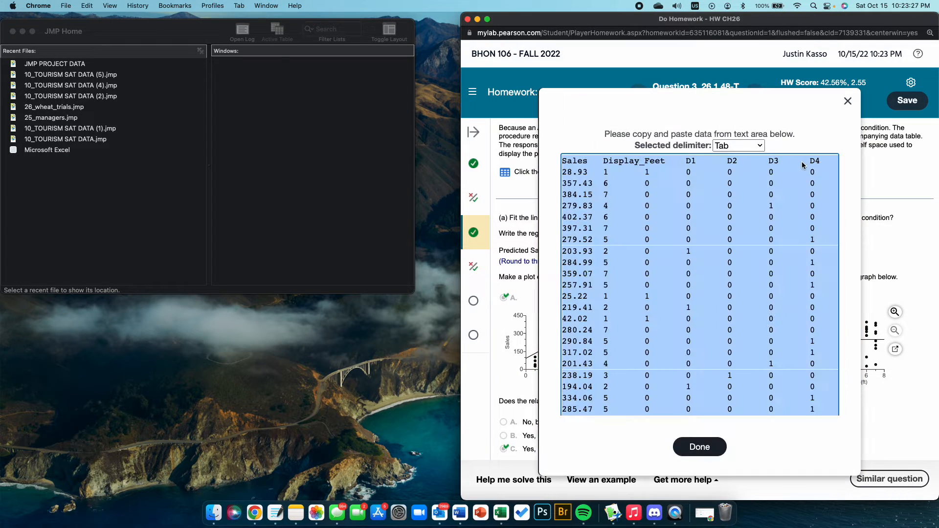
{"action": "key", "text": "Escape"}
{"action": "key", "text": "Escape"}
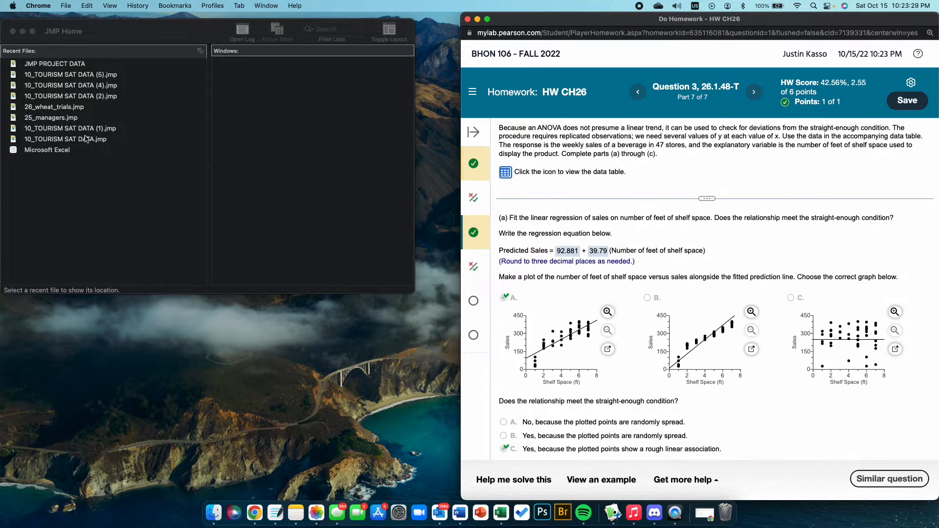
Step: Switch to JMP, create a new data table, paste the copied data with column names, and enlarge the table window
{"action": "left_click", "coordinate": [155, 154]}
{"action": "left_click", "coordinate": [62, 4]}
{"action": "mouse_move", "coordinate": [78, 20]}
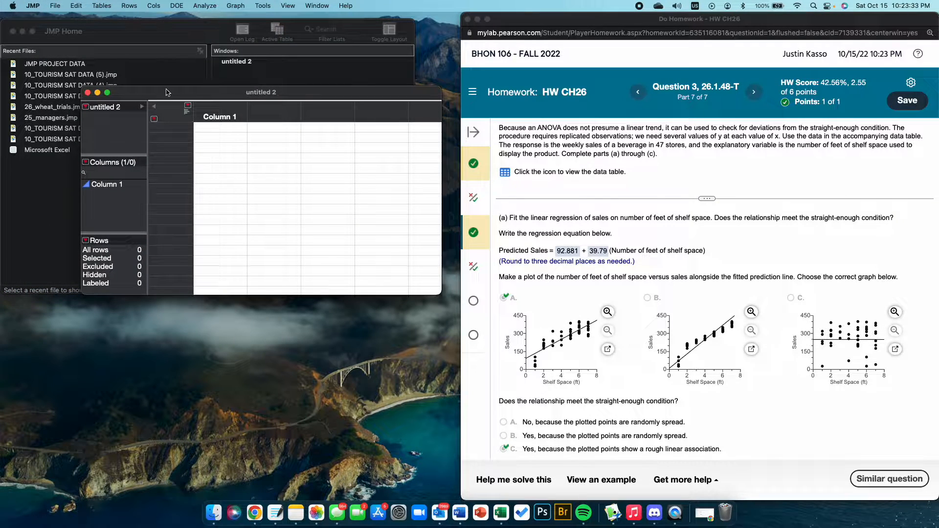
{"action": "left_click", "coordinate": [76, 5]}
{"action": "left_click", "coordinate": [113, 103]}
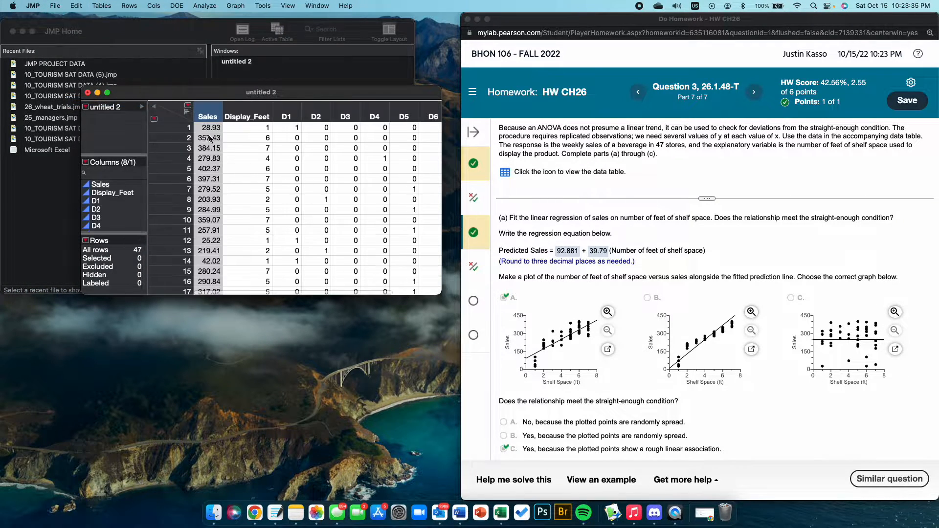
{"action": "left_click_drag", "start_coordinate": [280, 94], "coordinate": [217, 48]}
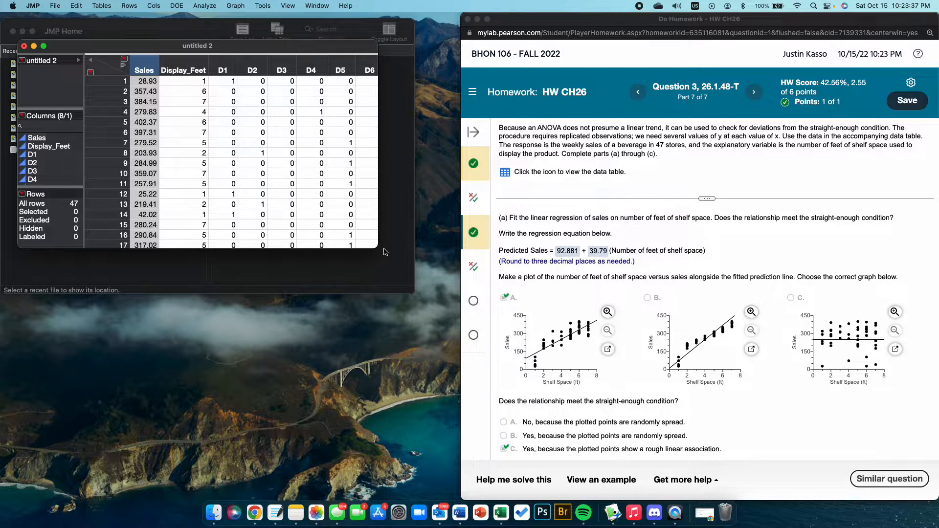
{"action": "left_click_drag", "start_coordinate": [377, 244], "coordinate": [434, 477]}
Step: Set up a Fit Y by X analysis with Sales as the Y response and Display_Feet as the X factor
{"action": "left_click", "coordinate": [205, 6]}
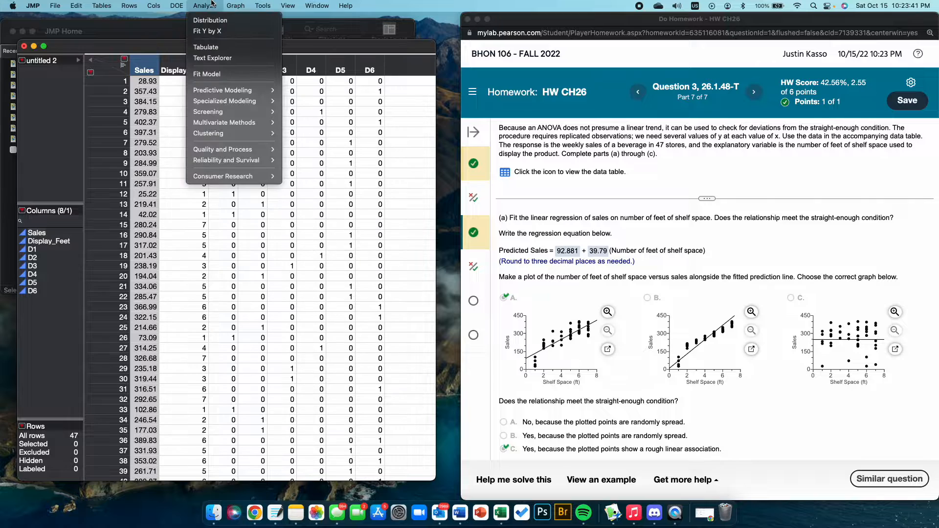
{"action": "left_click", "coordinate": [219, 31]}
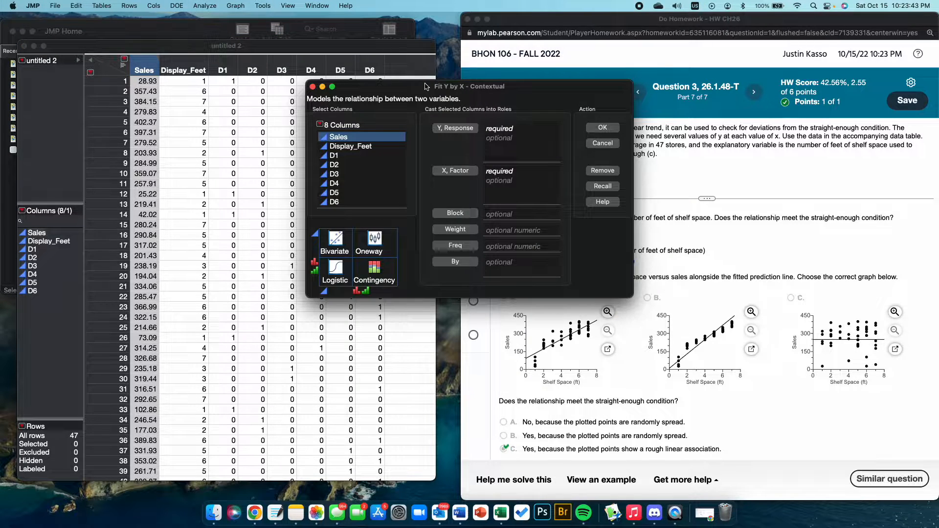
{"action": "left_click_drag", "start_coordinate": [425, 86], "coordinate": [212, 92]}
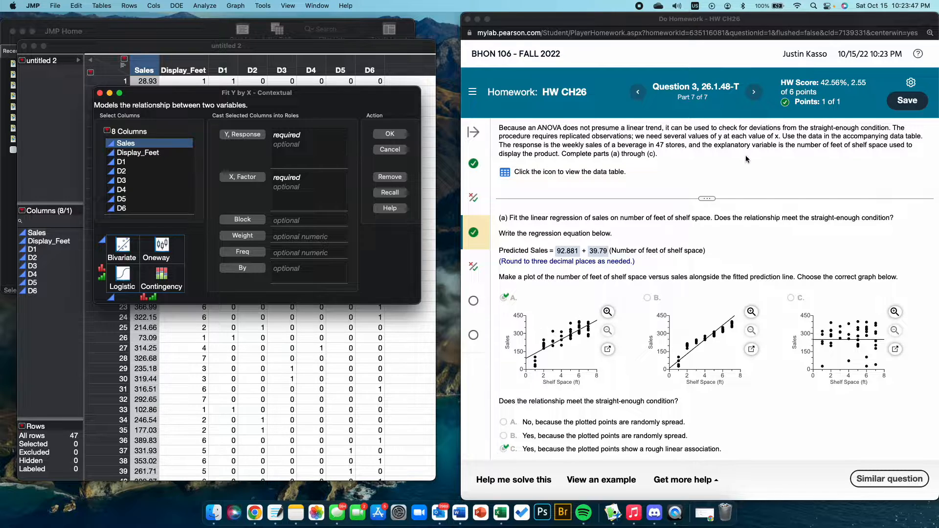
{"action": "left_click", "coordinate": [788, 140]}
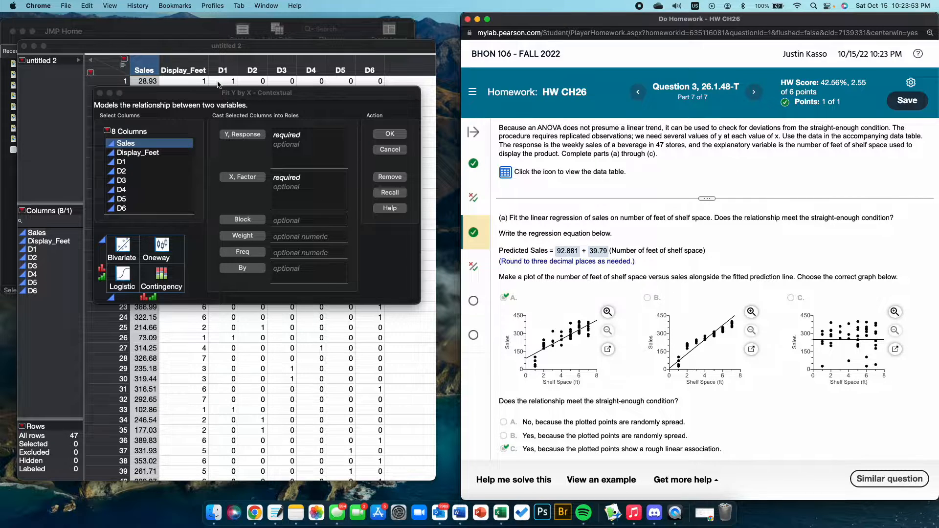
{"action": "left_click", "coordinate": [144, 143]}
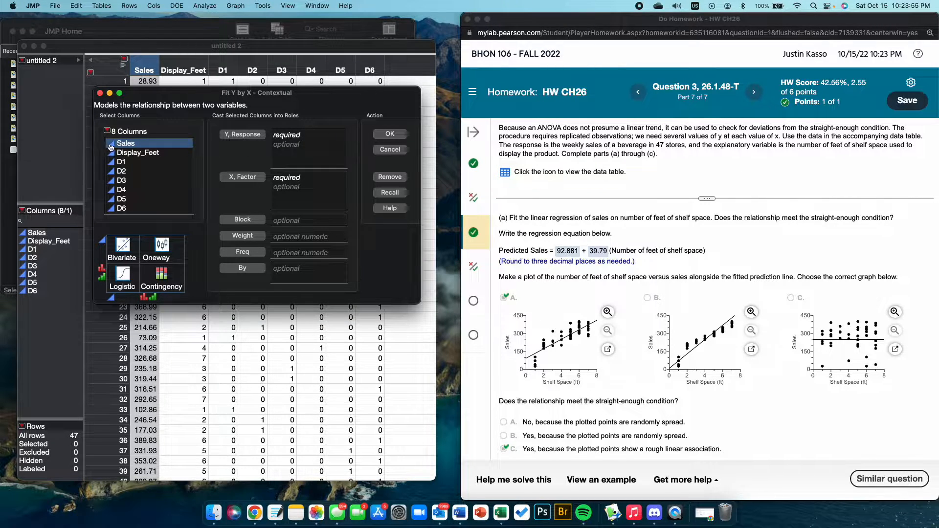
{"action": "left_click_drag", "start_coordinate": [119, 143], "coordinate": [233, 146]}
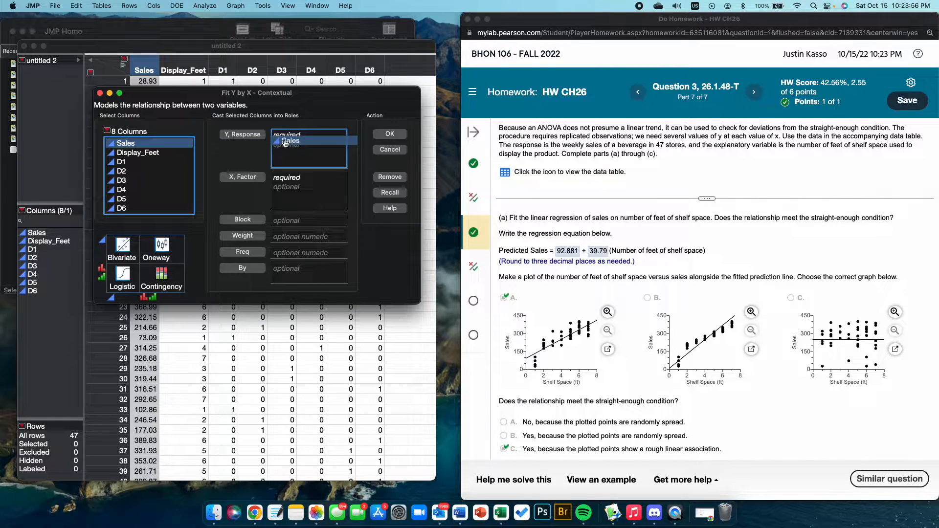
{"action": "left_click", "coordinate": [154, 153]}
{"action": "left_click_drag", "start_coordinate": [169, 156], "coordinate": [309, 184]}
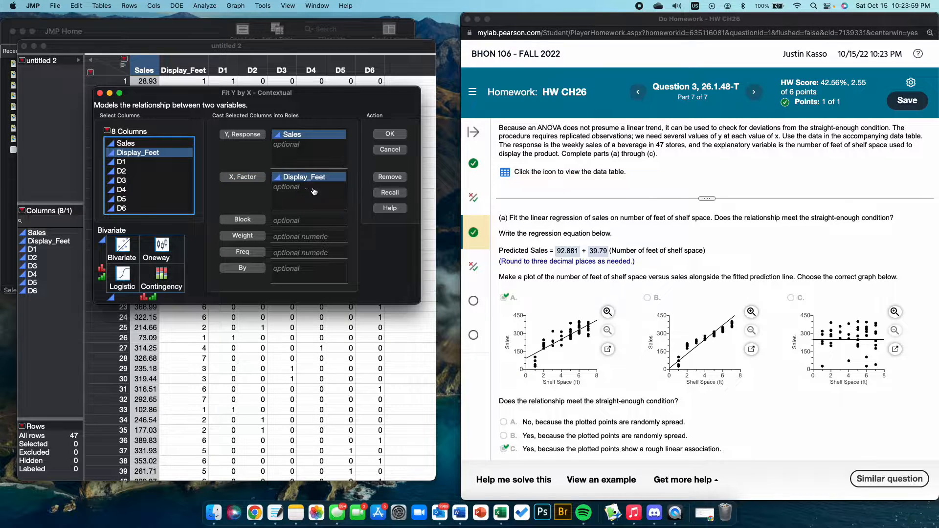
Step: Highlight the homework sentence defining the response and explanatory variables, and run the Fit Y by X analysis
{"action": "left_click", "coordinate": [671, 155]}
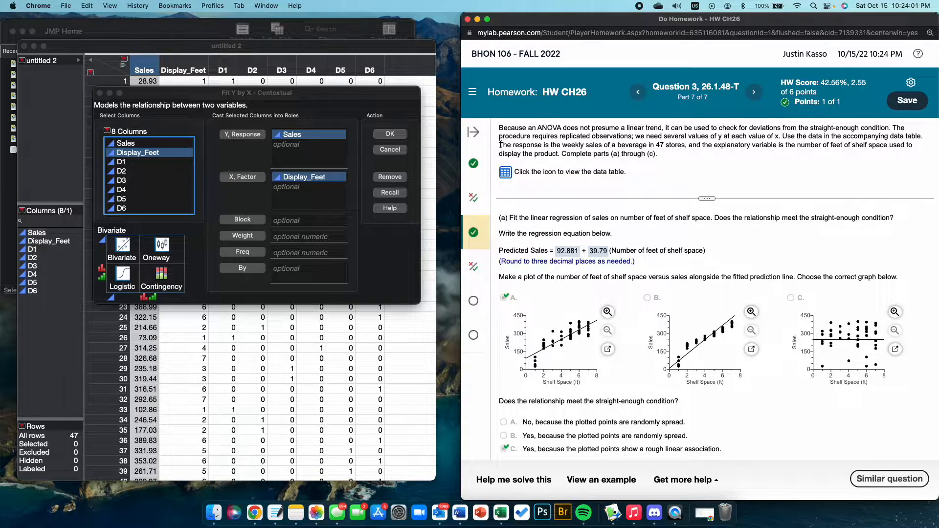
{"action": "left_click_drag", "start_coordinate": [499, 145], "coordinate": [919, 152]}
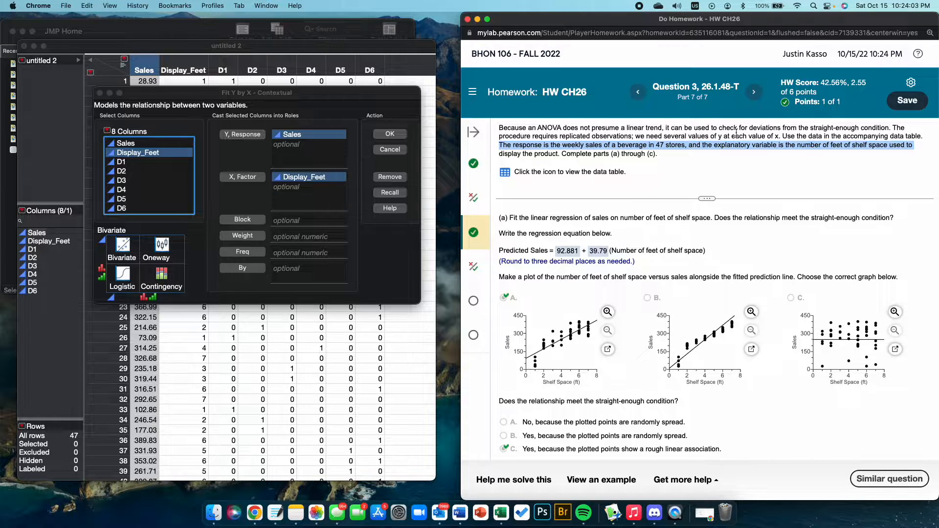
{"action": "left_click", "coordinate": [400, 194]}
{"action": "left_click", "coordinate": [390, 134]}
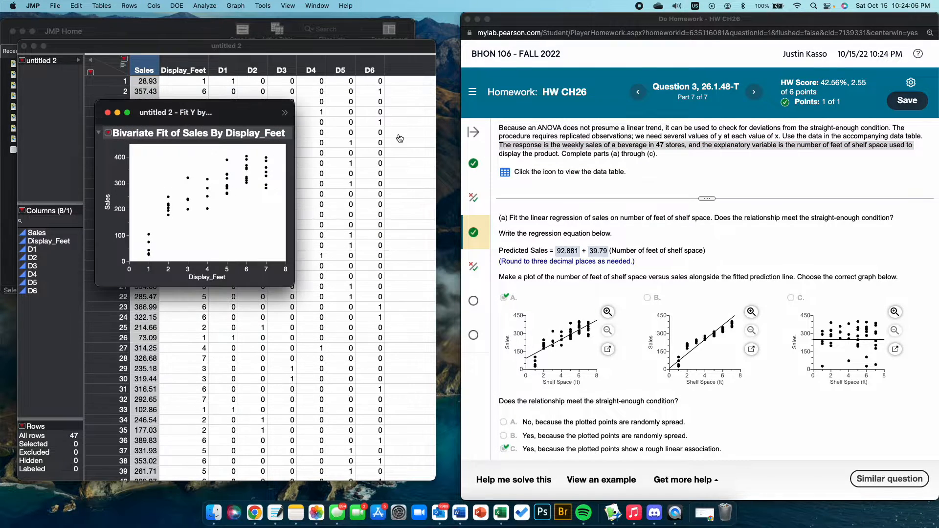
Step: Add a Fit Line to the bivariate plot of Sales by Display_Feet
{"action": "left_click_drag", "start_coordinate": [227, 116], "coordinate": [345, 134]}
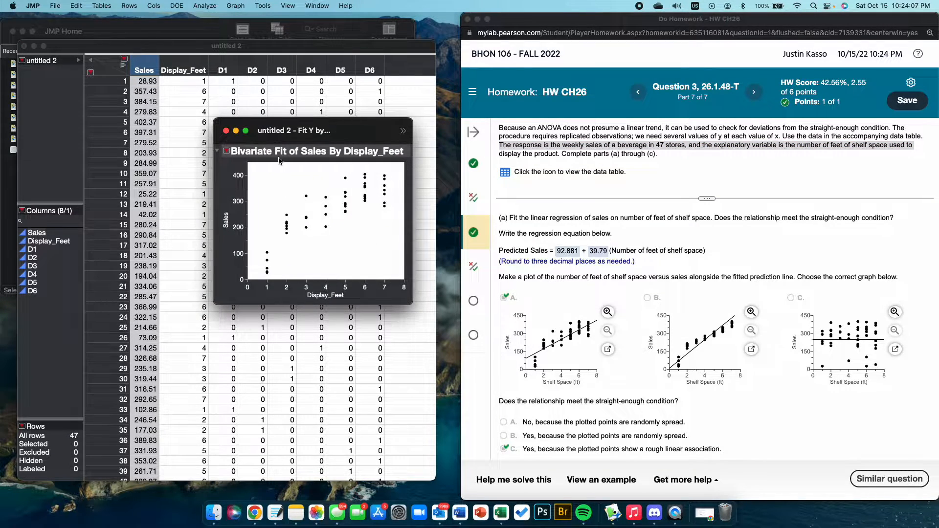
{"action": "left_click", "coordinate": [227, 152]}
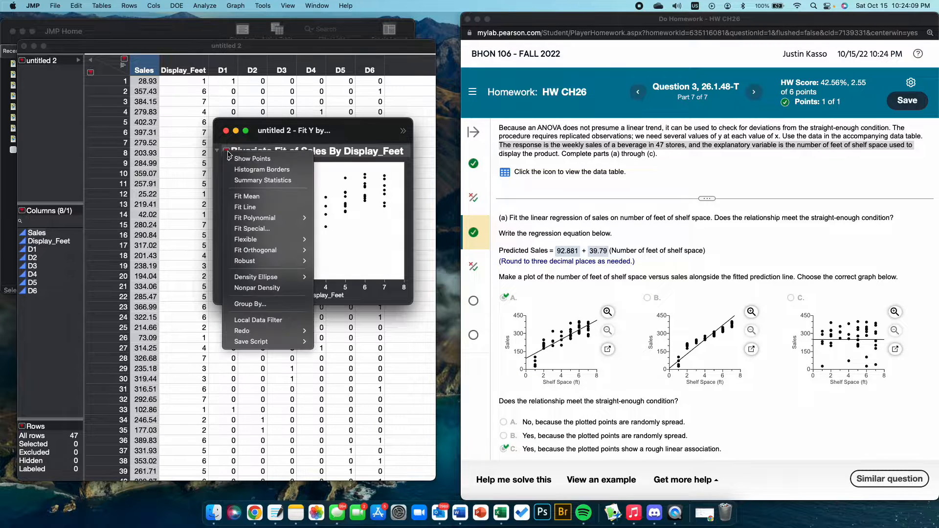
{"action": "left_click", "coordinate": [245, 208]}
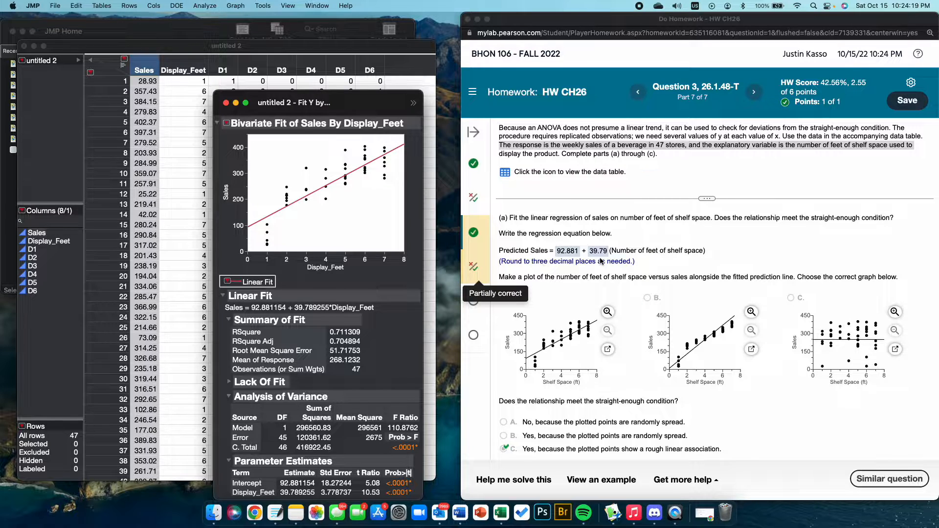
Step: Compare the linear fit with the homework's part (a) plot choices and straight-enough condition, and read the part (b) instructions
{"action": "scroll", "coordinate": [600, 262], "scroll_direction": "down", "scroll_amount": 3}
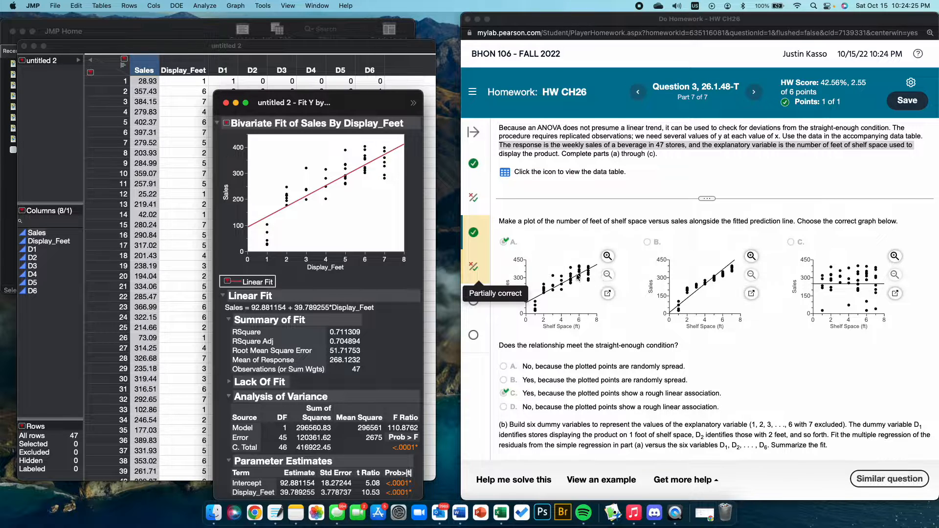
{"action": "scroll", "coordinate": [583, 290], "scroll_direction": "down", "scroll_amount": 2}
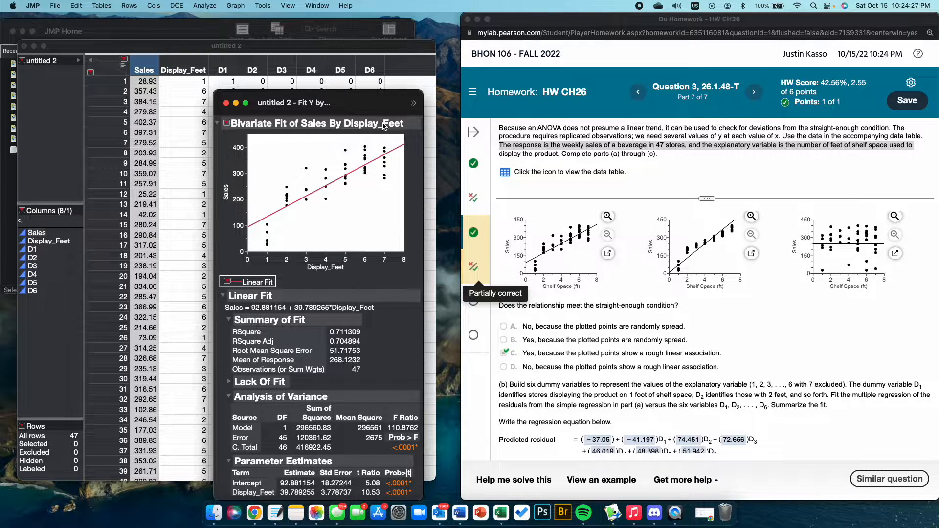
{"action": "scroll", "coordinate": [552, 244], "scroll_direction": "up", "scroll_amount": 2}
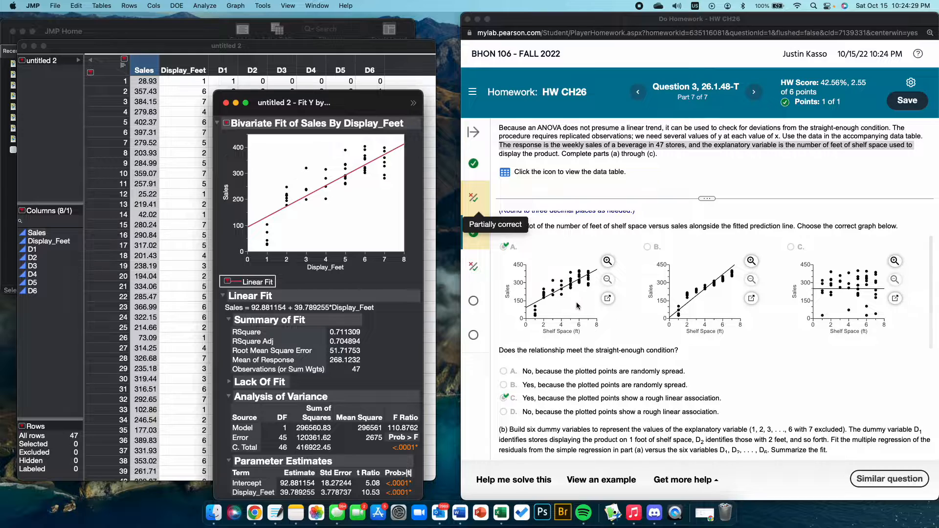
{"action": "scroll", "coordinate": [577, 306], "scroll_direction": "down", "scroll_amount": 1}
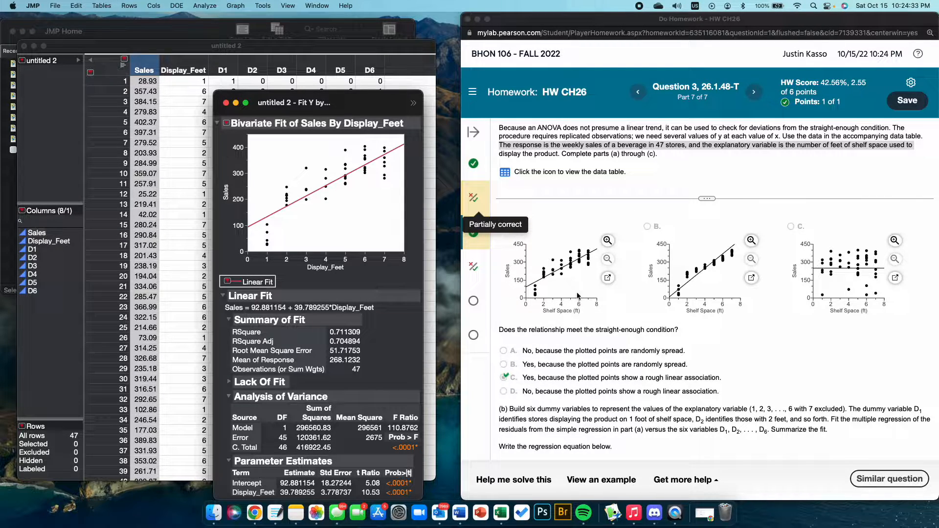
{"action": "left_click", "coordinate": [596, 336]}
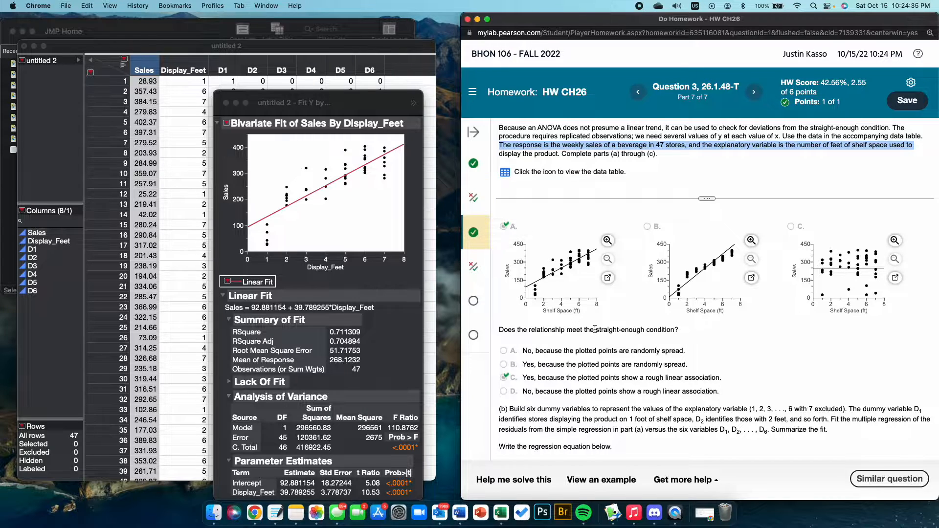
{"action": "double_click", "coordinate": [651, 331]}
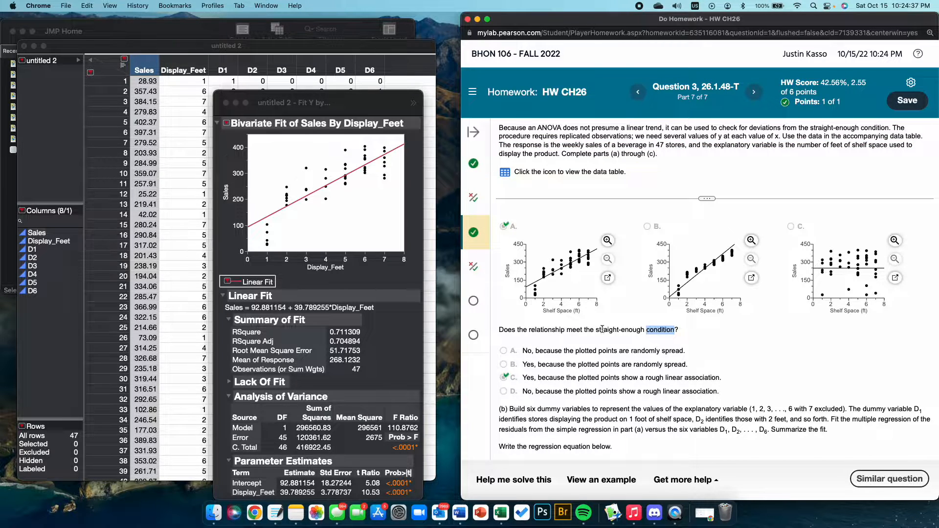
{"action": "left_click_drag", "start_coordinate": [595, 330], "coordinate": [670, 332]}
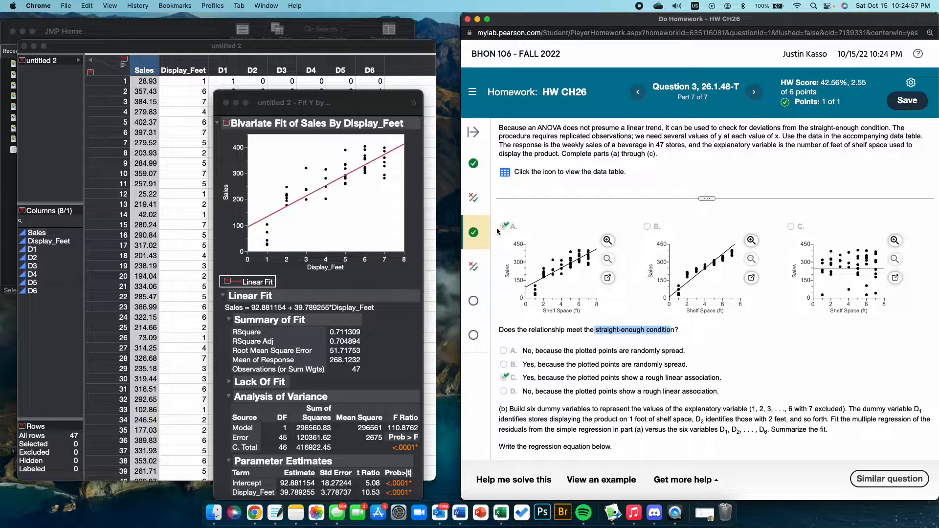
{"action": "scroll", "coordinate": [573, 267], "scroll_direction": "down", "scroll_amount": 2}
{"action": "scroll", "coordinate": [573, 269], "scroll_direction": "down", "scroll_amount": 2}
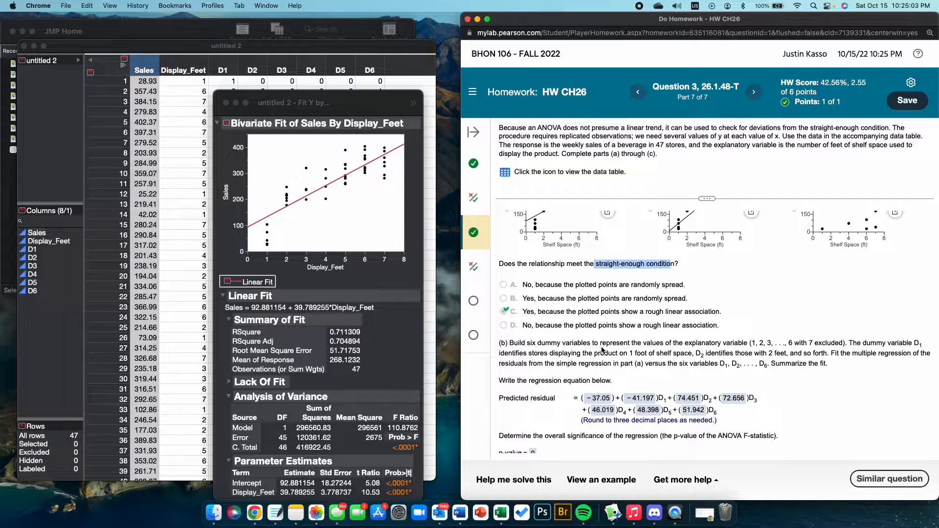
Step: Reposition the fit report and save the linear fit's residuals to the data table
{"action": "left_click_drag", "start_coordinate": [331, 106], "coordinate": [282, 158]}
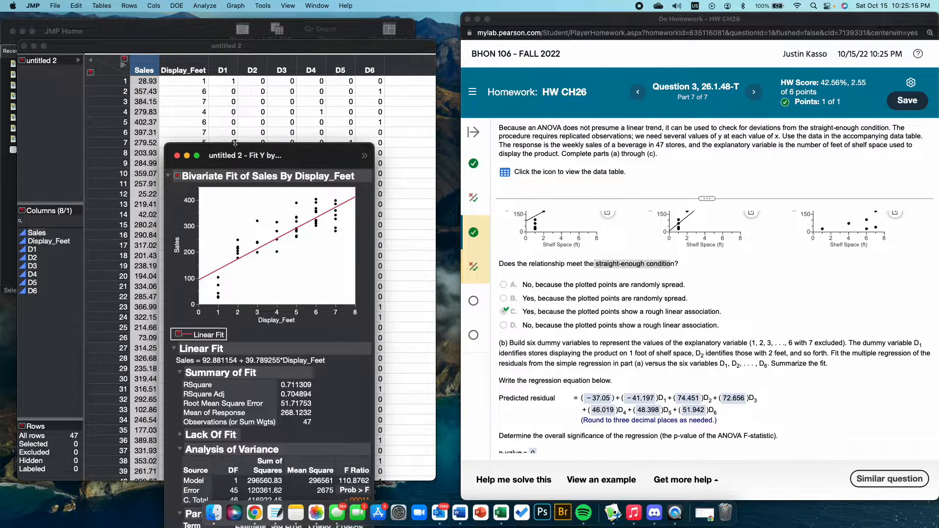
{"action": "left_click_drag", "start_coordinate": [243, 148], "coordinate": [129, 24]}
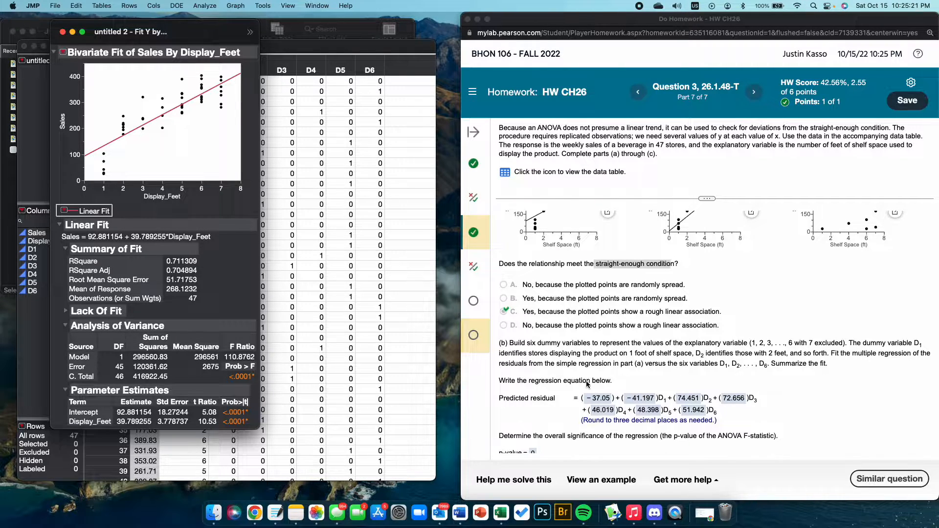
{"action": "left_click", "coordinate": [63, 210]}
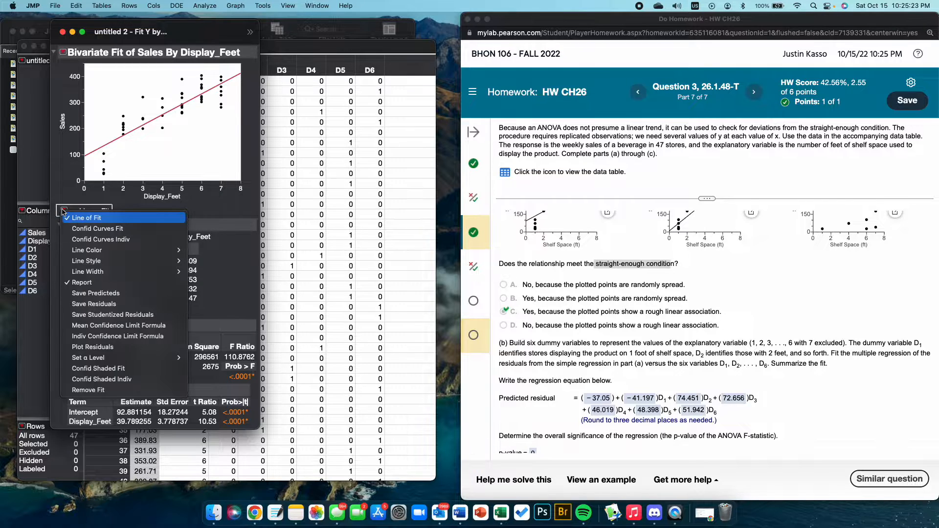
{"action": "left_click", "coordinate": [104, 201]}
{"action": "left_click_drag", "start_coordinate": [110, 35], "coordinate": [157, 46]}
{"action": "left_click", "coordinate": [111, 221]}
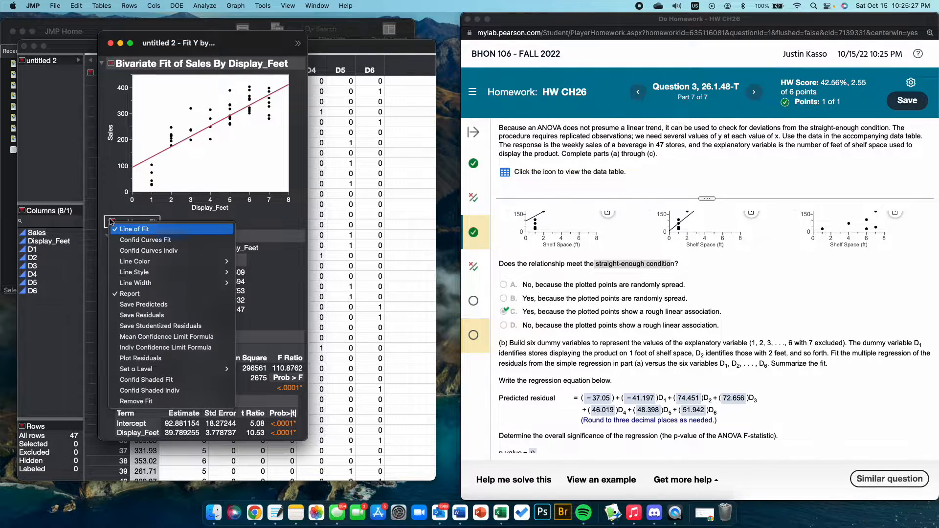
{"action": "left_click", "coordinate": [142, 315]}
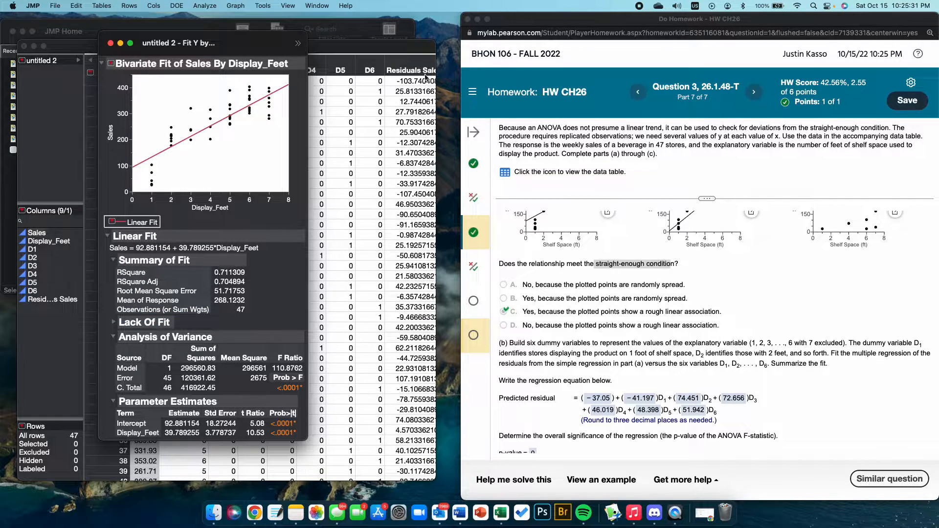
Step: Move the bivariate fit report clear of the data table and highlight "multiple regression" in the homework's part (b) instructions
{"action": "left_click_drag", "start_coordinate": [248, 43], "coordinate": [698, 62]}
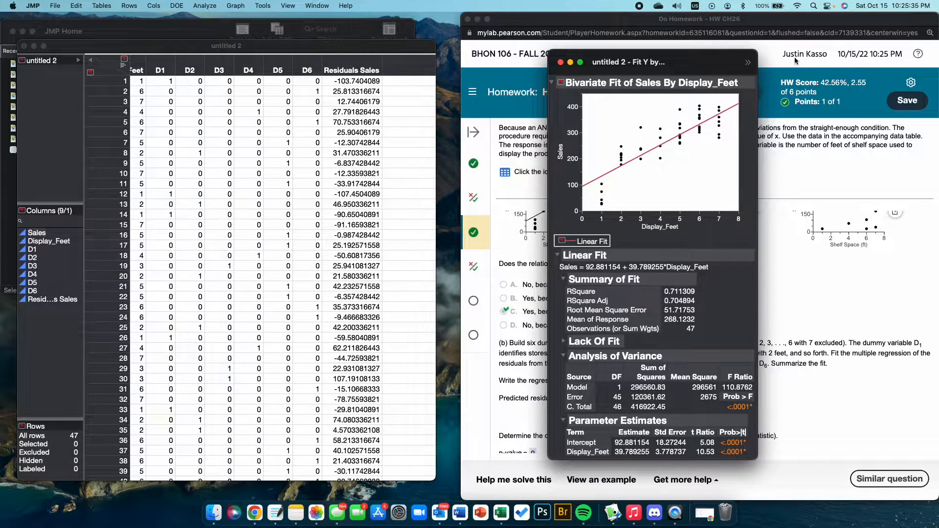
{"action": "left_click_drag", "start_coordinate": [695, 72], "coordinate": [165, 475]}
{"action": "left_click", "coordinate": [245, 41]}
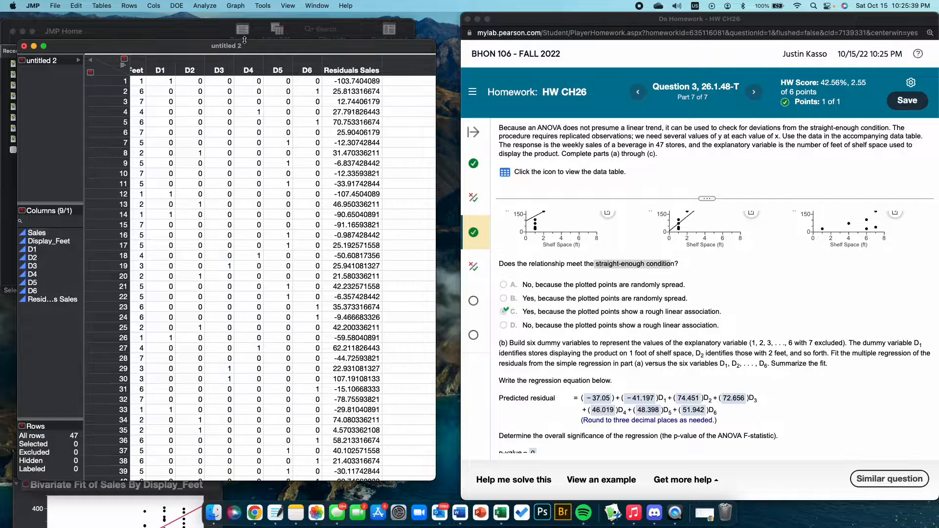
{"action": "left_click", "coordinate": [875, 348]}
{"action": "left_click_drag", "start_coordinate": [852, 353], "coordinate": [905, 354]}
Step: Start a Fit Model analysis on the data table and assign Residuals Sales as the Y variable
{"action": "left_click", "coordinate": [346, 299]}
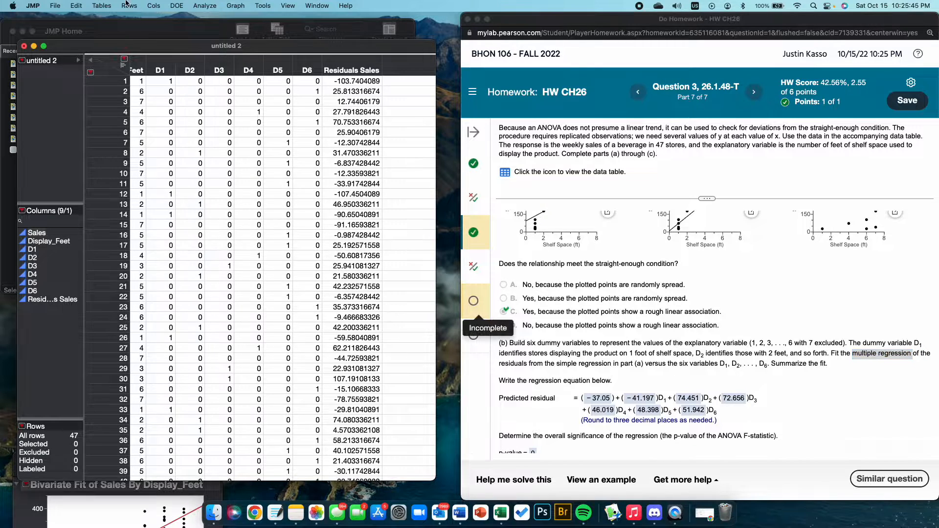
{"action": "left_click", "coordinate": [205, 5]}
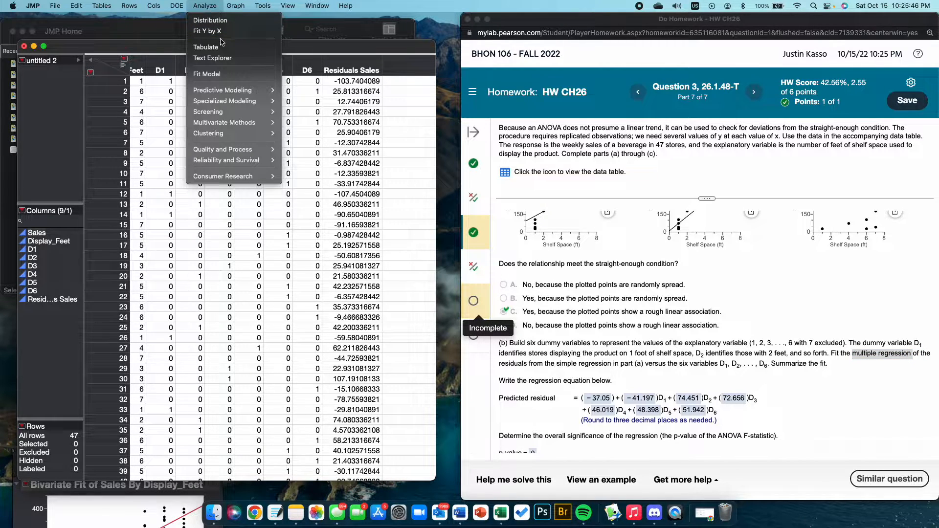
{"action": "left_click", "coordinate": [227, 75]}
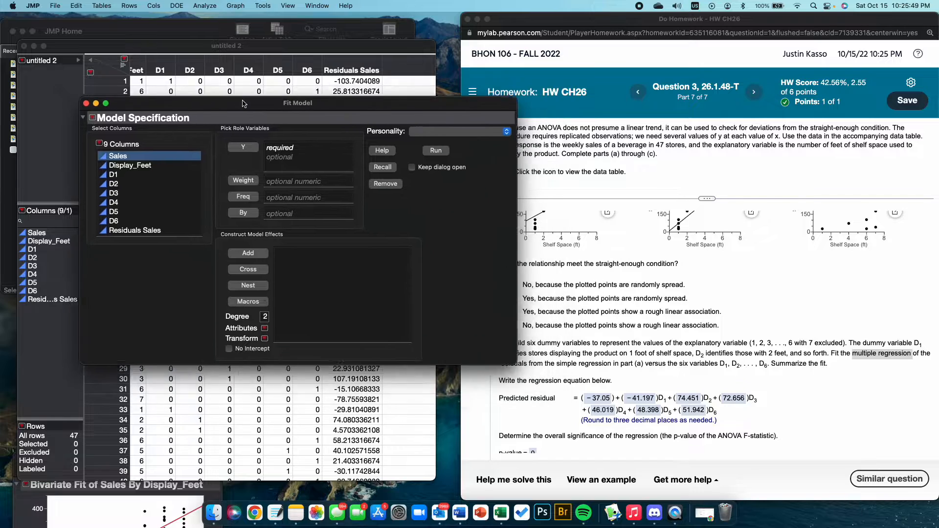
{"action": "left_click_drag", "start_coordinate": [243, 103], "coordinate": [210, 106]}
{"action": "left_click", "coordinate": [119, 234]}
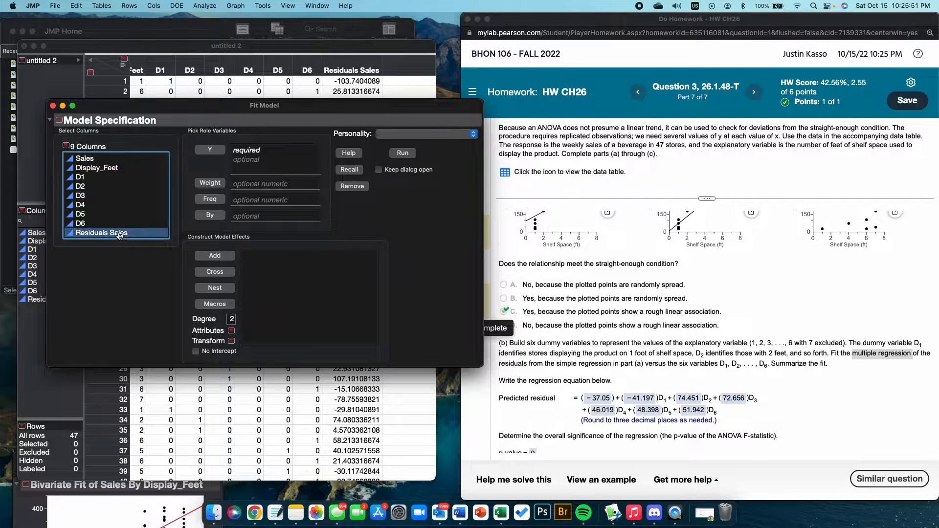
{"action": "left_click_drag", "start_coordinate": [120, 234], "coordinate": [277, 163]}
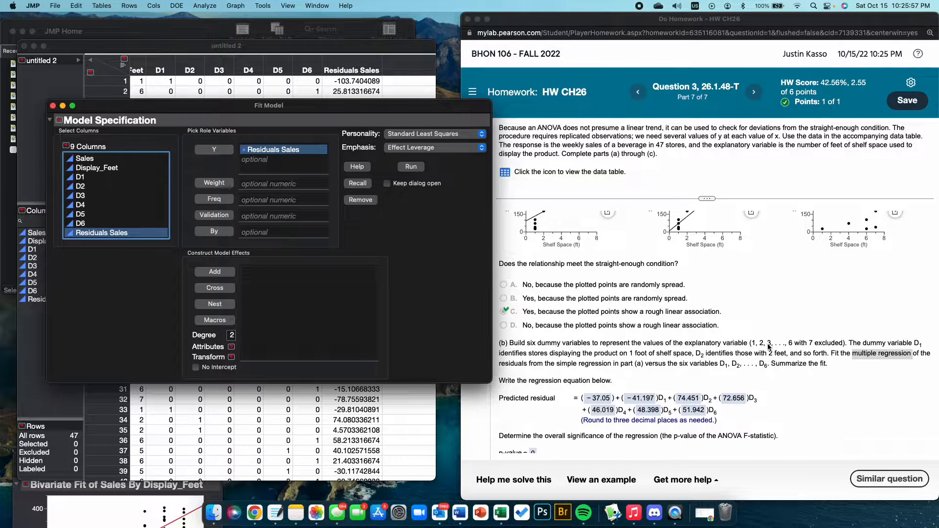
Step: Add the dummy variables D1 through D6 as model effects
{"action": "left_click", "coordinate": [79, 177]}
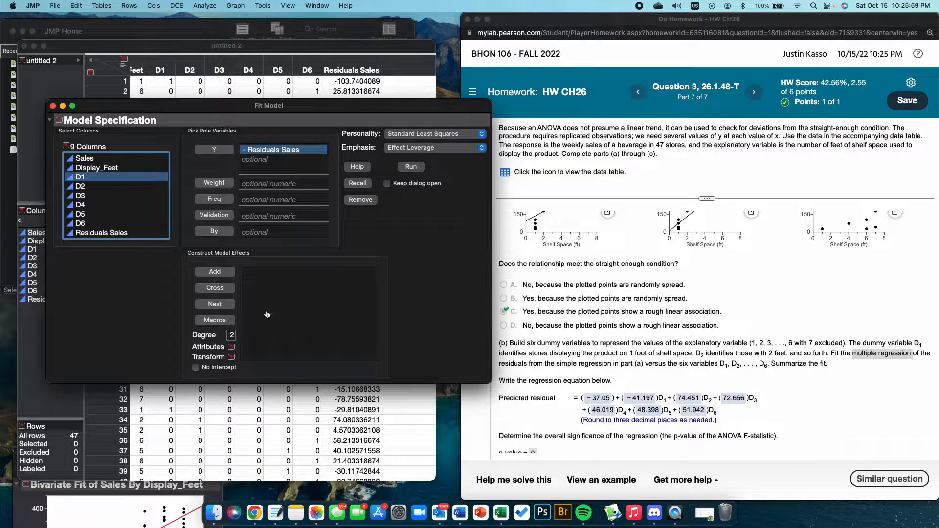
{"action": "left_click", "coordinate": [100, 224], "text": "shift"}
{"action": "left_click_drag", "start_coordinate": [93, 204], "coordinate": [306, 274]}
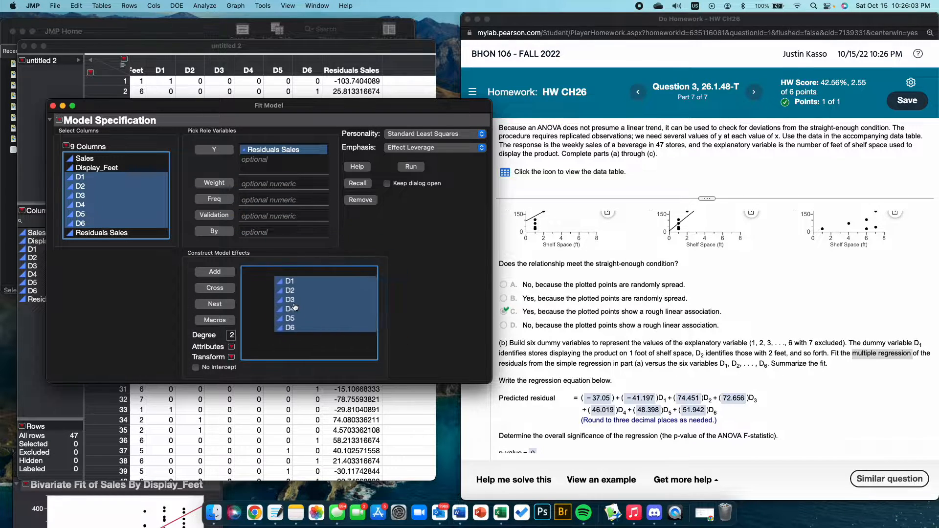
Step: Set the model's emphasis to Minimal Report and run the regression
{"action": "left_click", "coordinate": [416, 149]}
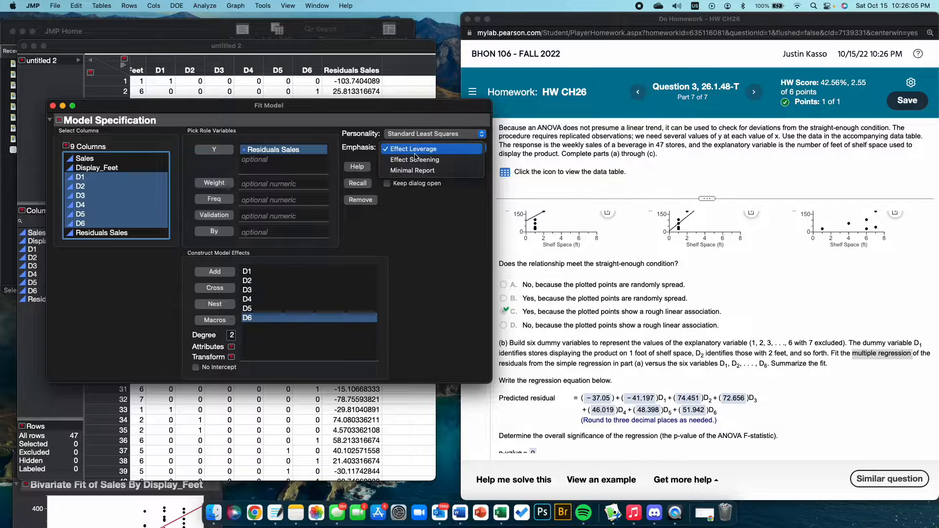
{"action": "left_click", "coordinate": [414, 167]}
{"action": "left_click", "coordinate": [410, 167]}
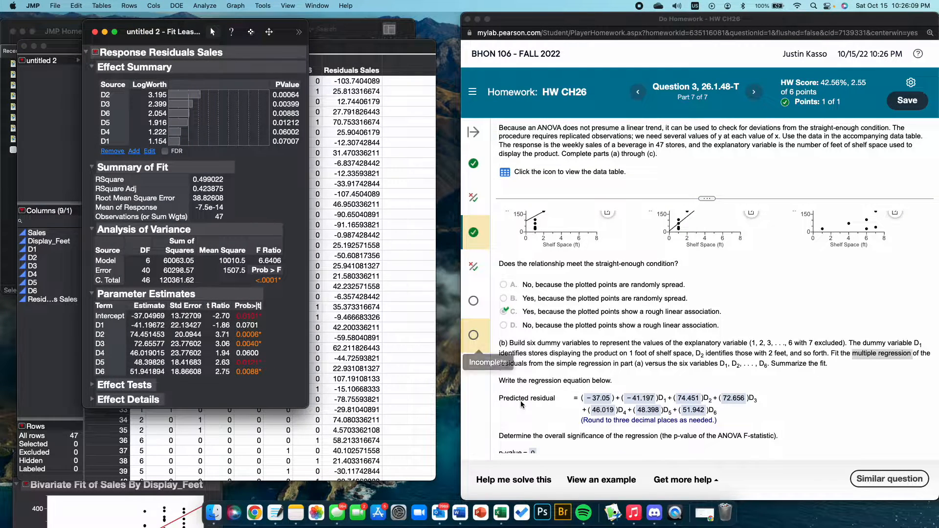
Step: Position the least squares report beside the homework and compare its parameter estimates with the part (b) regression equation
{"action": "scroll", "coordinate": [489, 376], "scroll_direction": "down", "scroll_amount": 3}
{"action": "left_click_drag", "start_coordinate": [179, 30], "coordinate": [348, 80]}
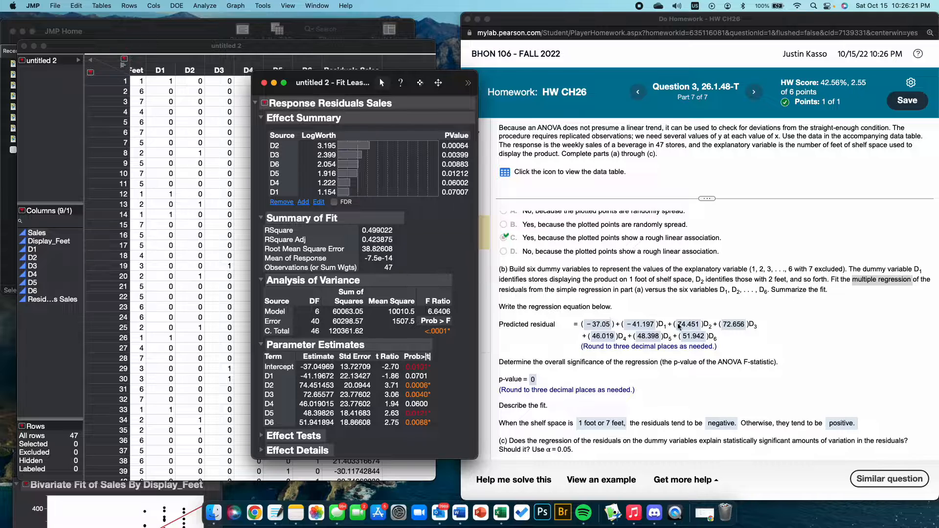
{"action": "left_click", "coordinate": [618, 348]}
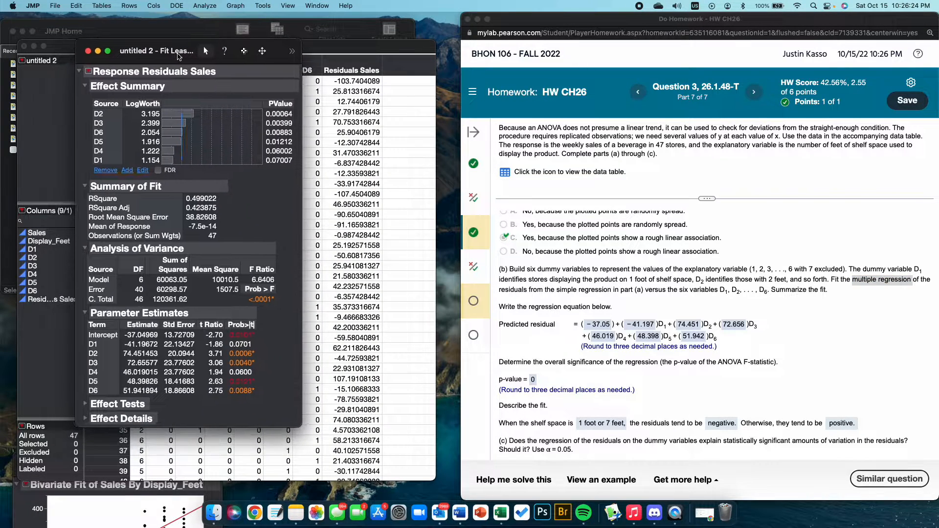
{"action": "left_click_drag", "start_coordinate": [354, 89], "coordinate": [179, 65]}
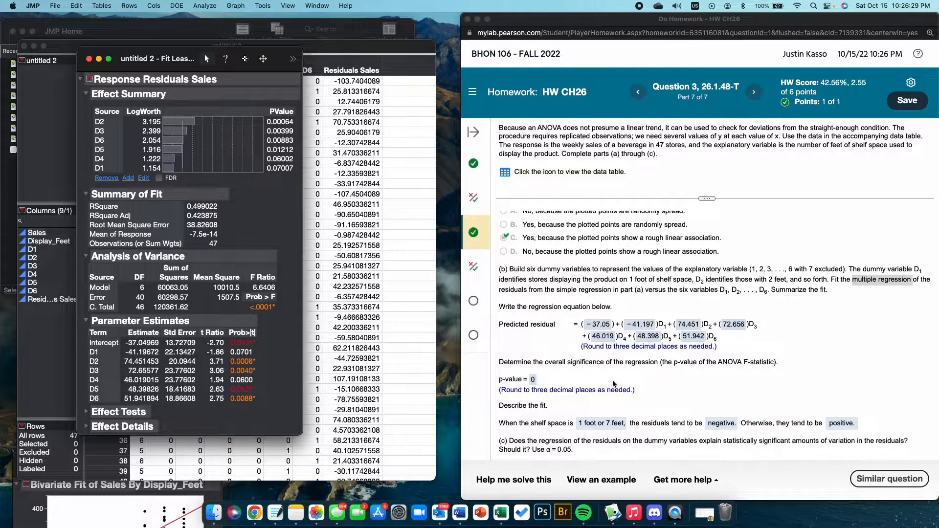
{"action": "left_click", "coordinate": [757, 364]}
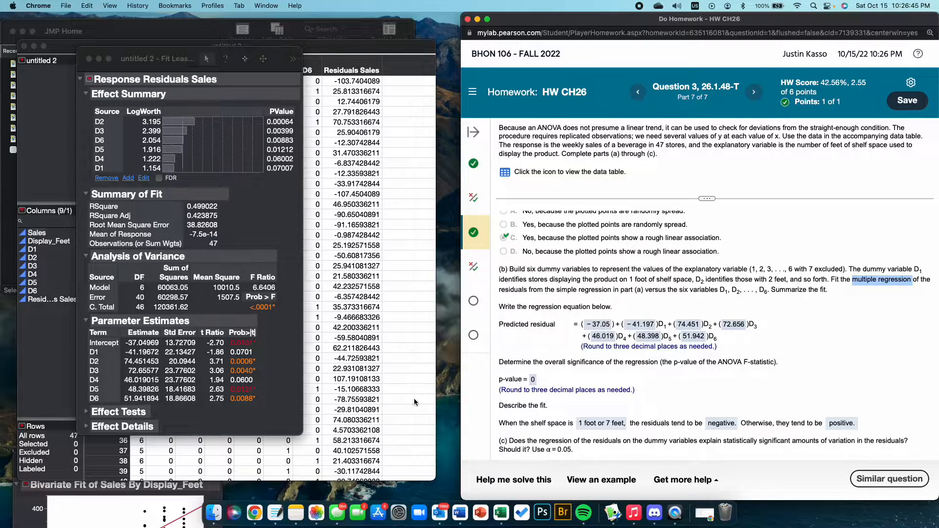
Step: Compare the part (a) scatterplot and fitted line with the part (b) description of residuals by shelf space
{"action": "scroll", "coordinate": [533, 381], "scroll_direction": "down", "scroll_amount": 1}
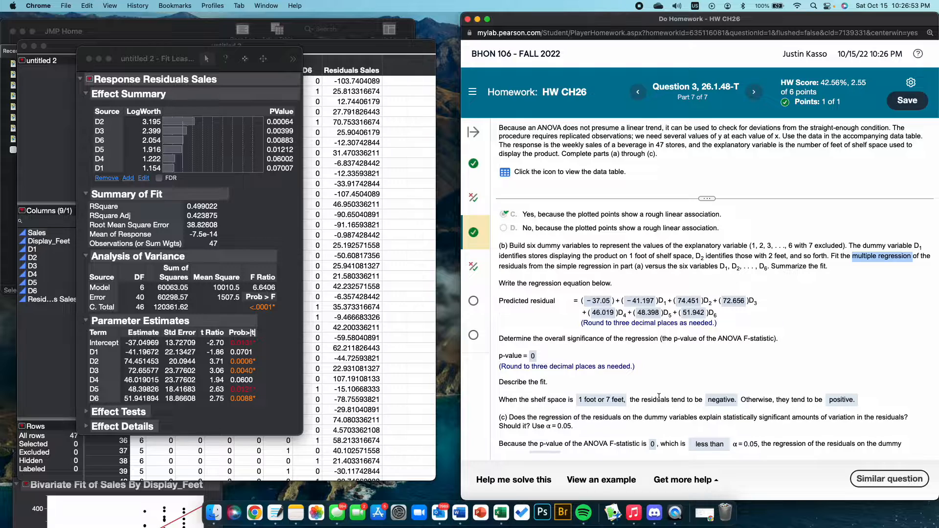
{"action": "scroll", "coordinate": [658, 402], "scroll_direction": "up", "scroll_amount": 5}
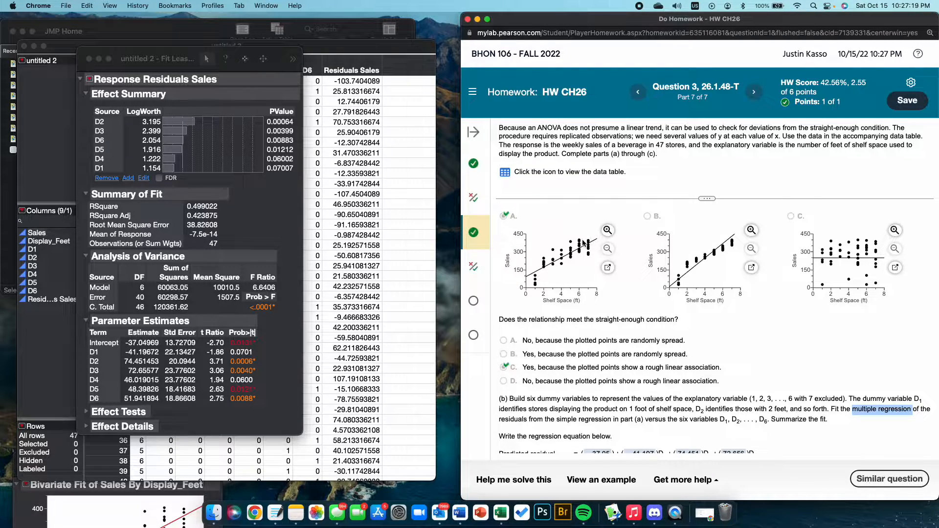
{"action": "scroll", "coordinate": [555, 280], "scroll_direction": "down", "scroll_amount": 5}
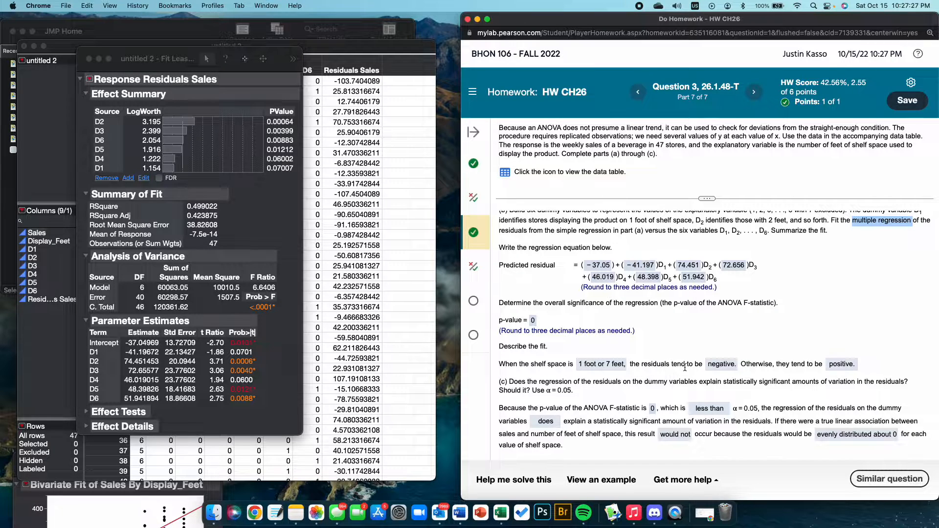
{"action": "scroll", "coordinate": [684, 367], "scroll_direction": "up", "scroll_amount": 10}
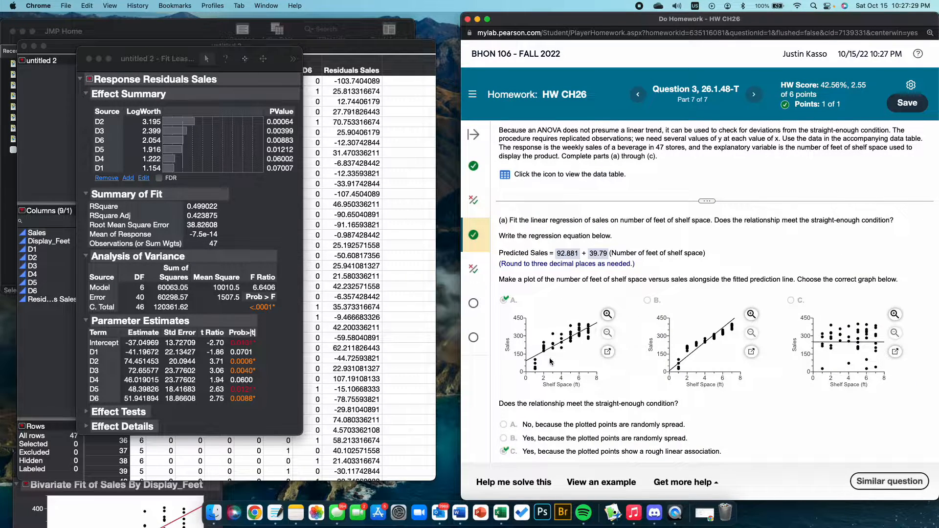
{"action": "scroll", "coordinate": [584, 394], "scroll_direction": "down", "scroll_amount": 10}
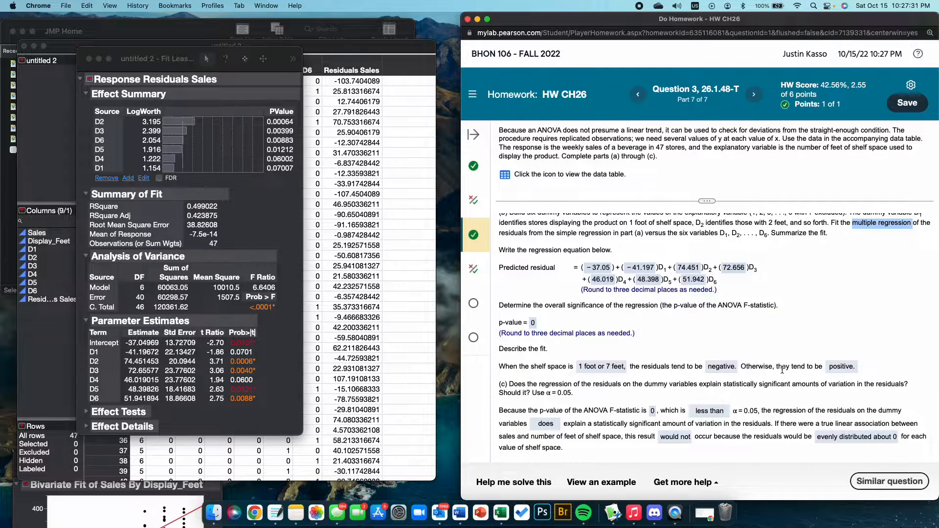
{"action": "scroll", "coordinate": [840, 372], "scroll_direction": "up", "scroll_amount": 10}
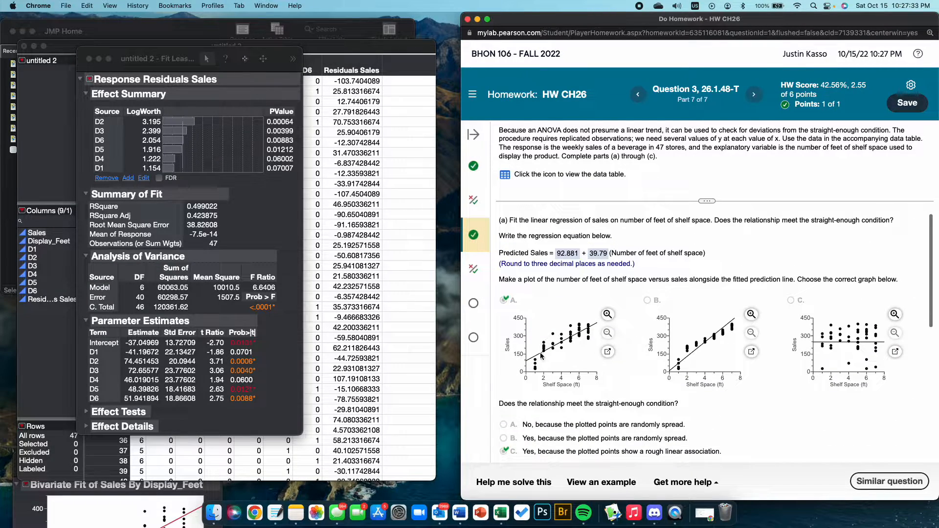
Step: Check the report's ANOVA F-statistic p-value against the homework's part (c) conclusion, repositioning the report as needed
{"action": "scroll", "coordinate": [591, 351], "scroll_direction": "down", "scroll_amount": 10}
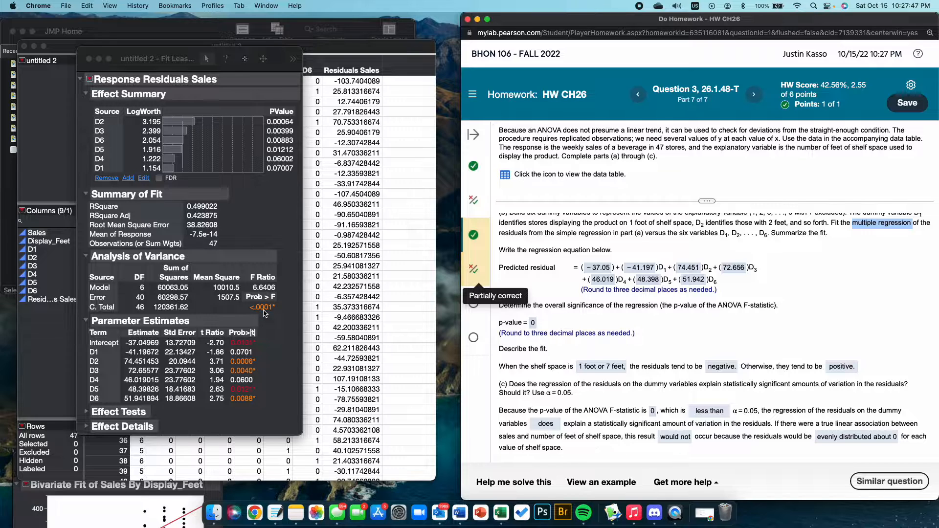
{"action": "left_click_drag", "start_coordinate": [192, 55], "coordinate": [368, 156]}
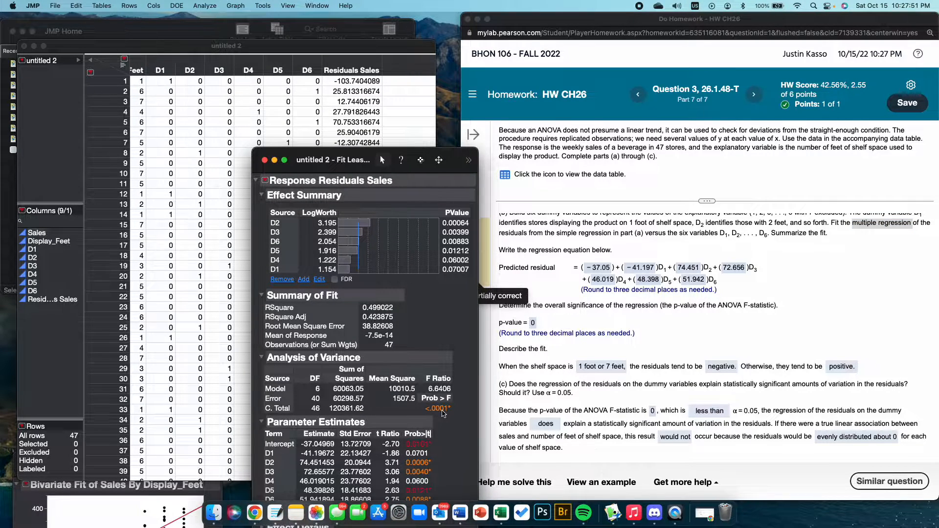
{"action": "left_click_drag", "start_coordinate": [370, 173], "coordinate": [251, 86]}
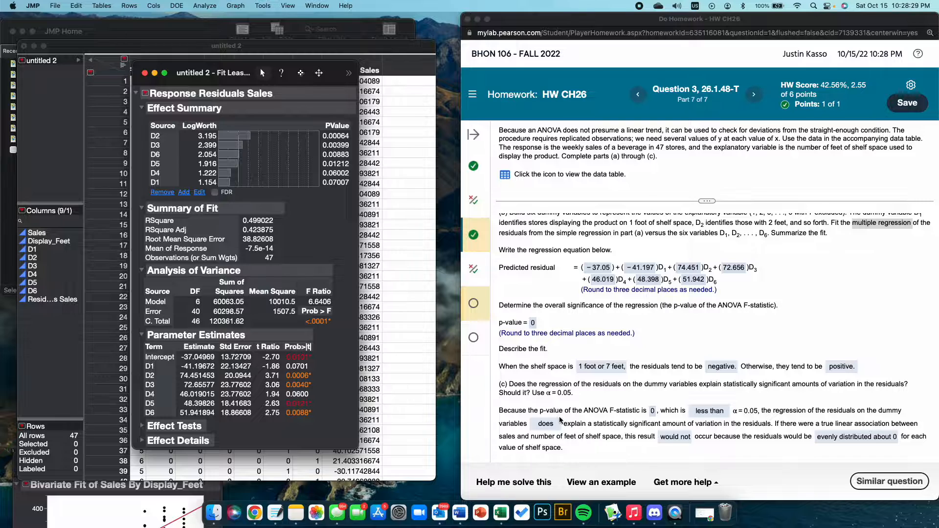
Step: Review the homework's answers to parts (a) through (c), from the linear regression and plot to the residual regression's significance
{"action": "scroll", "coordinate": [560, 417], "scroll_direction": "up", "scroll_amount": 5}
{"action": "scroll", "coordinate": [560, 342], "scroll_direction": "down", "scroll_amount": 5}
{"action": "scroll", "coordinate": [614, 270], "scroll_direction": "up", "scroll_amount": 3}
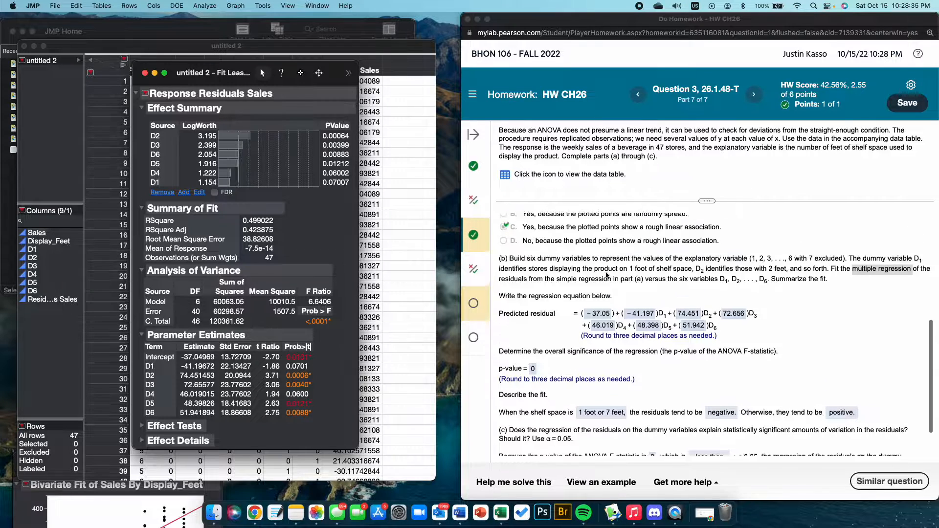
{"action": "scroll", "coordinate": [606, 276], "scroll_direction": "up", "scroll_amount": 5}
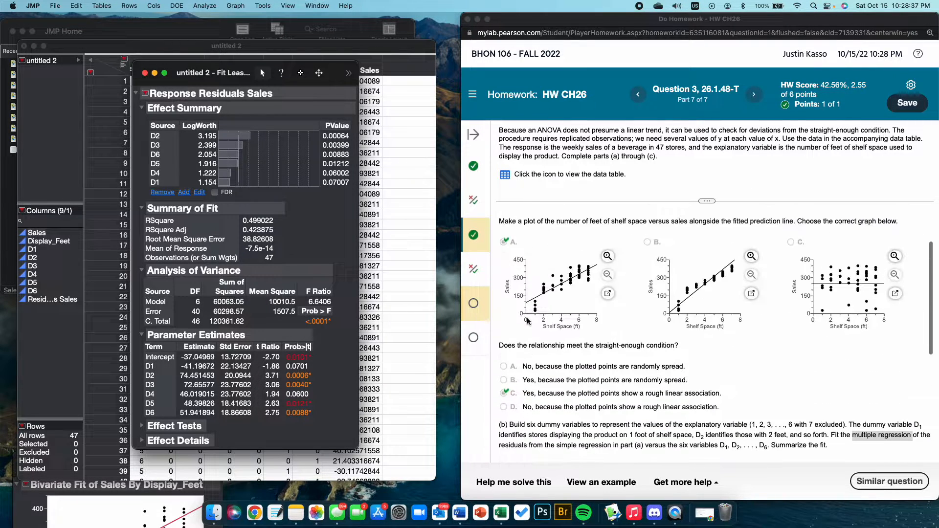
{"action": "scroll", "coordinate": [555, 298], "scroll_direction": "up", "scroll_amount": 2}
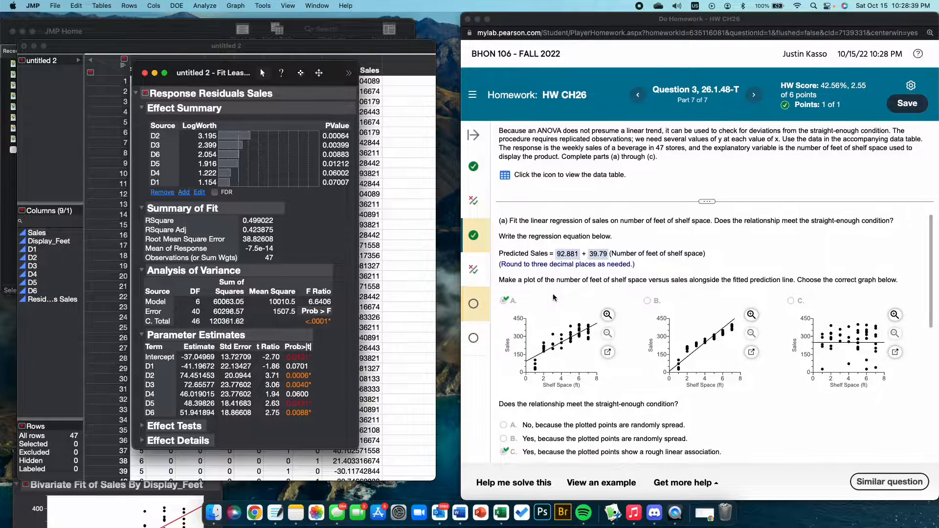
{"action": "scroll", "coordinate": [532, 368], "scroll_direction": "down", "scroll_amount": 5}
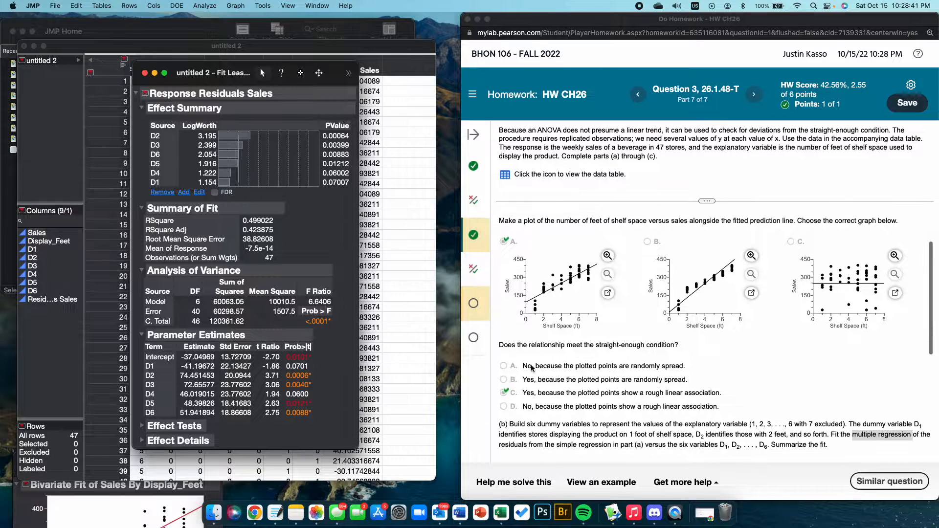
{"action": "scroll", "coordinate": [532, 367], "scroll_direction": "down", "scroll_amount": 5}
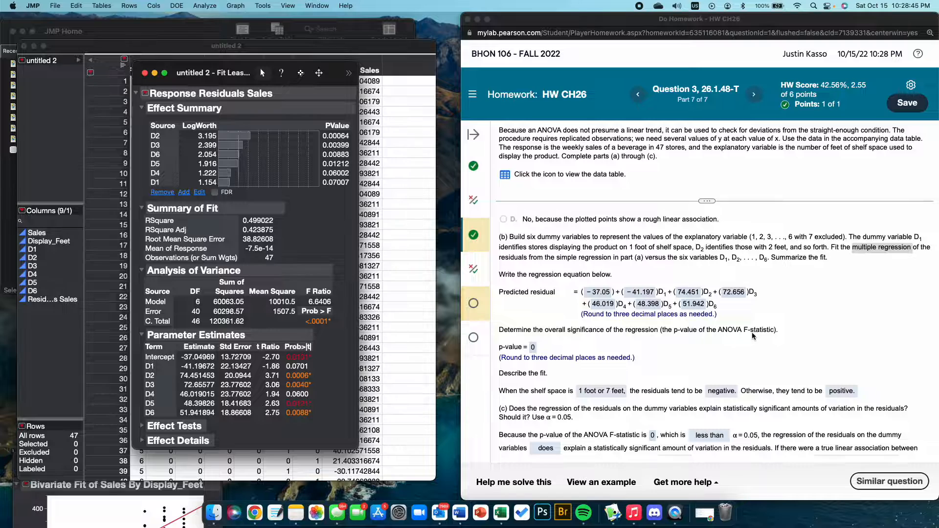
{"action": "scroll", "coordinate": [754, 336], "scroll_direction": "down", "scroll_amount": 1}
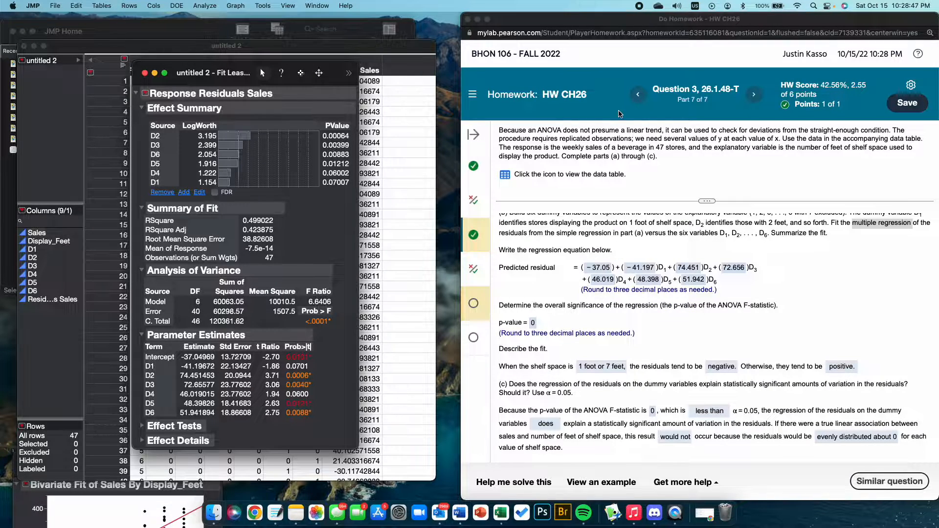